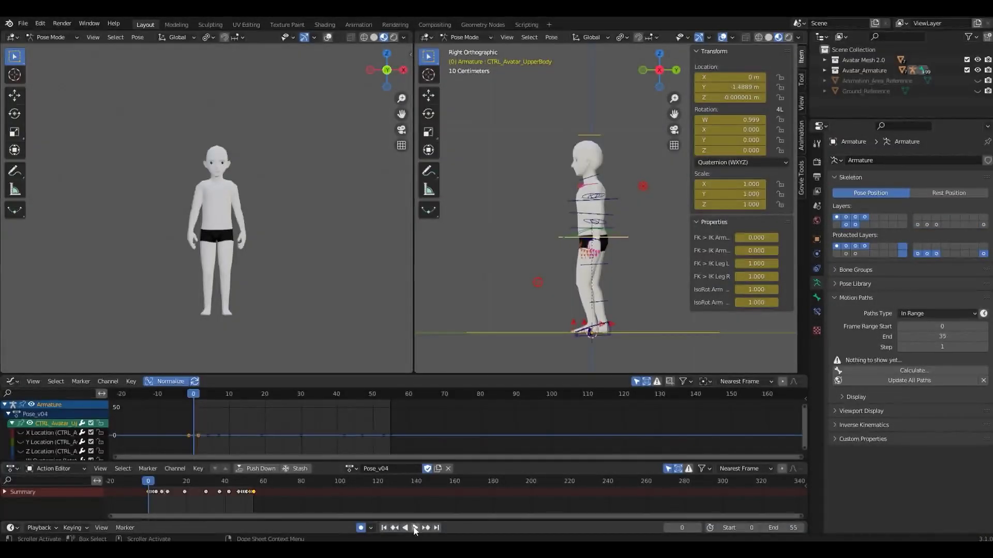
- Play the Pose_v04 animation and view the character from different angles, ending in a front view
left_click(414, 527)
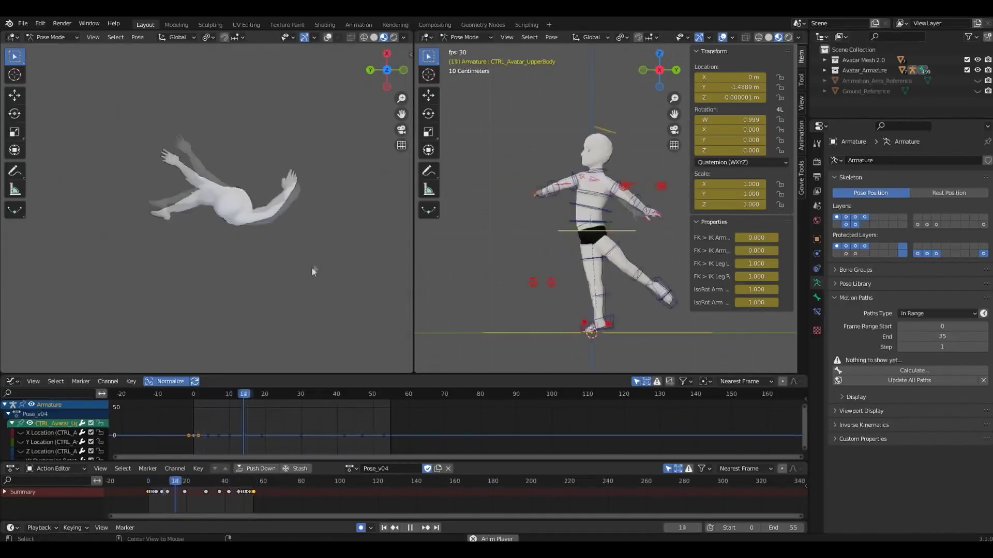
middle_click_drag(288, 244, 344, 235)
key("KP_1")
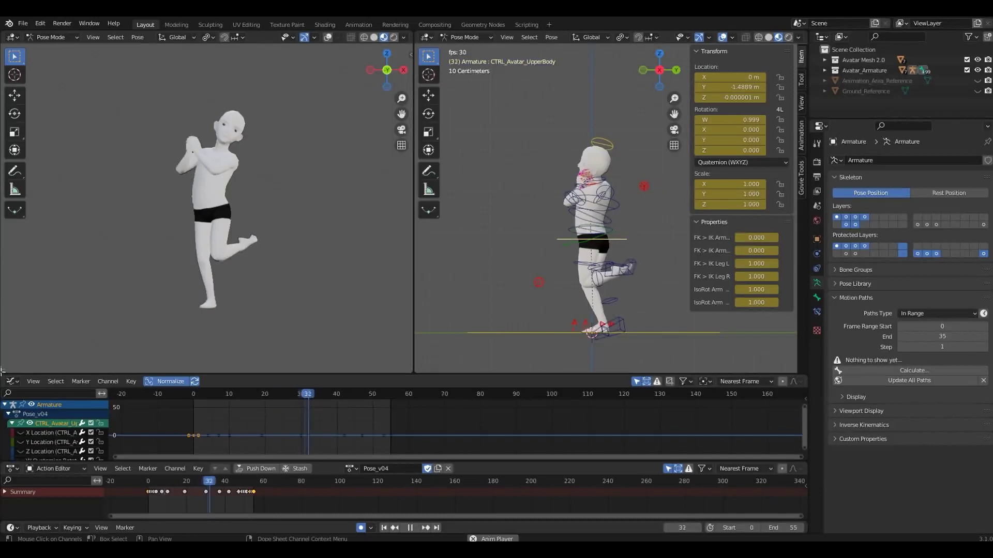
- Split the front 3D viewport into two stacked viewports and set the lower one to a top view
left_click_drag(11, 371, 30, 233)
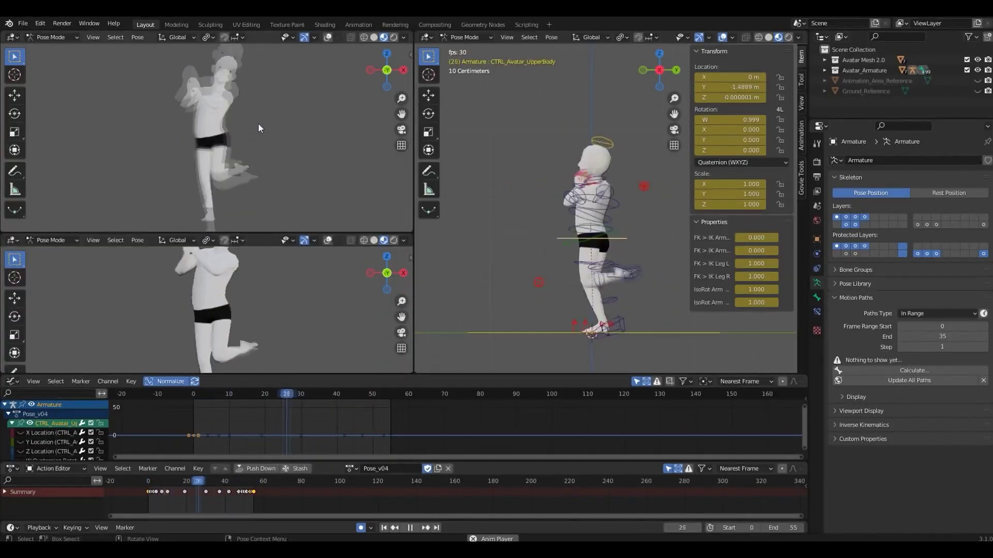
scroll(259, 123, "down", 3)
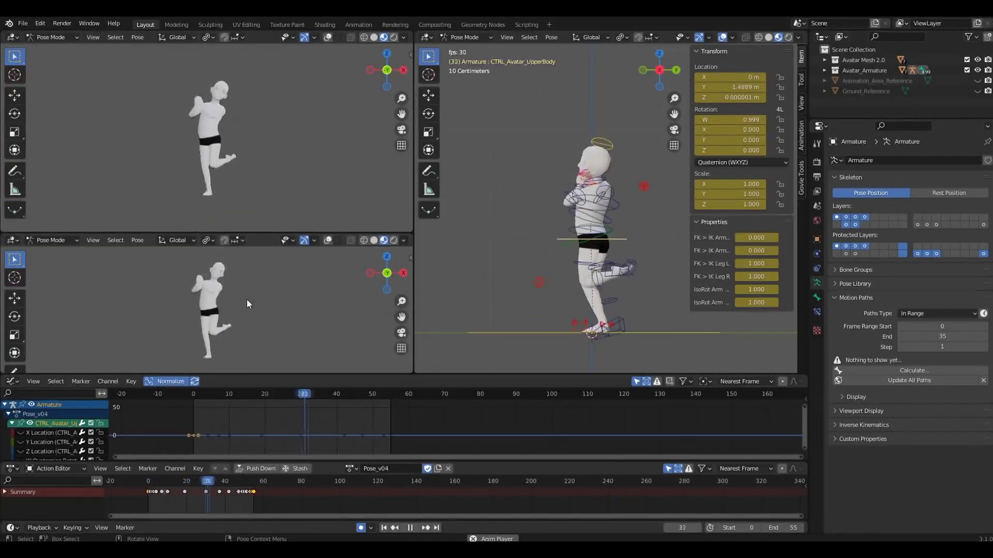
key("KP_7")
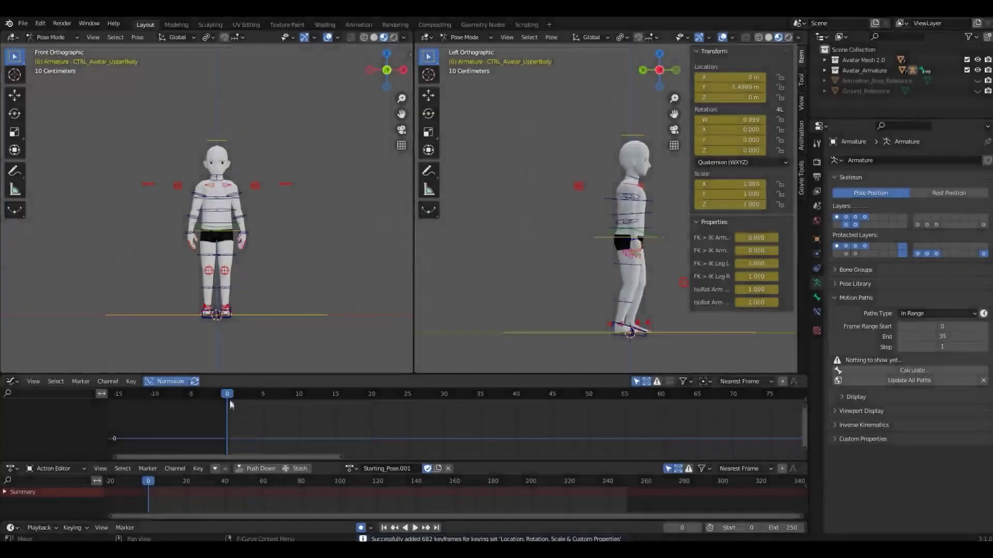
- On frame 10, move the upper-body control to about X -8.12 m, Y -2.00 m, Z -7.68 m using the front and side views
left_click(299, 394)
key("g")
left_click(294, 249)
key("g")
left_click(644, 271)
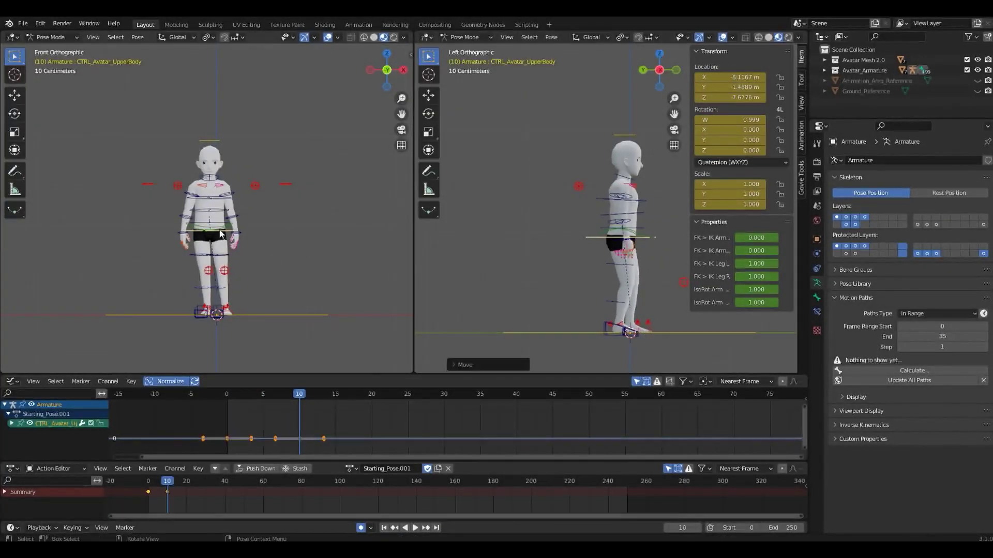
key("r")
right_click(597, 243)
key("g")
left_click(514, 281)
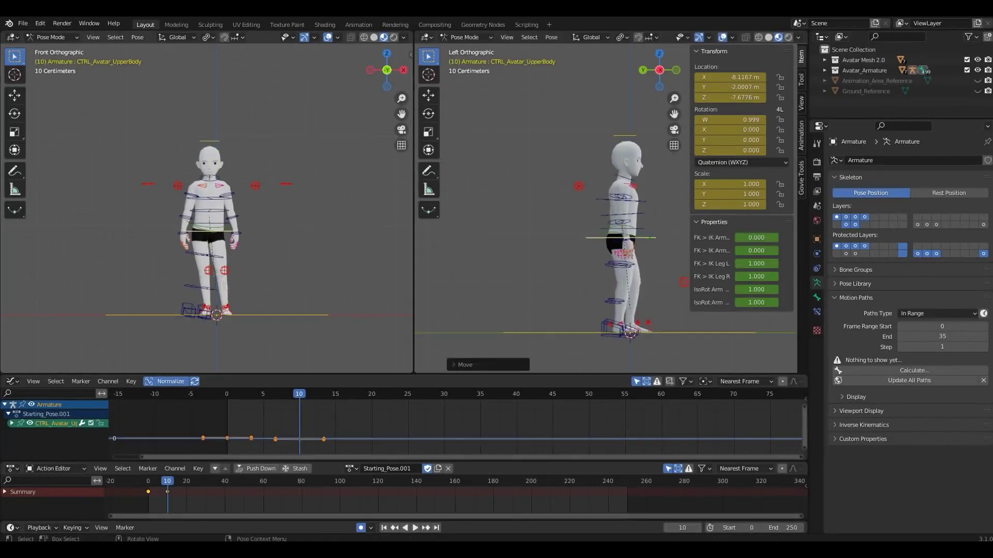
- Rotate the left foot-roll control about its local X axis and move the left knee control sideways on frame 10
left_click(225, 310)
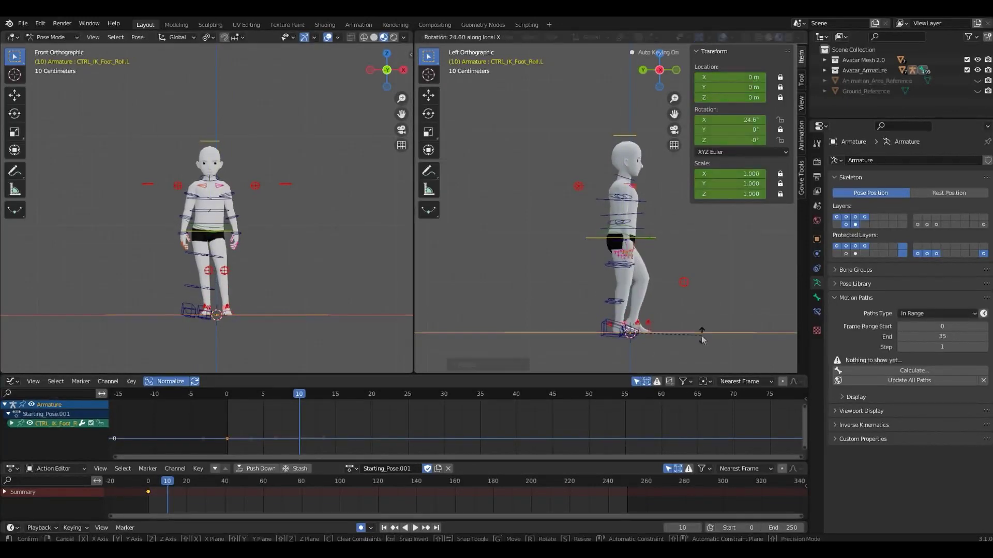
middle_click_drag(221, 289, 222, 336)
left_click(222, 336)
key("r")
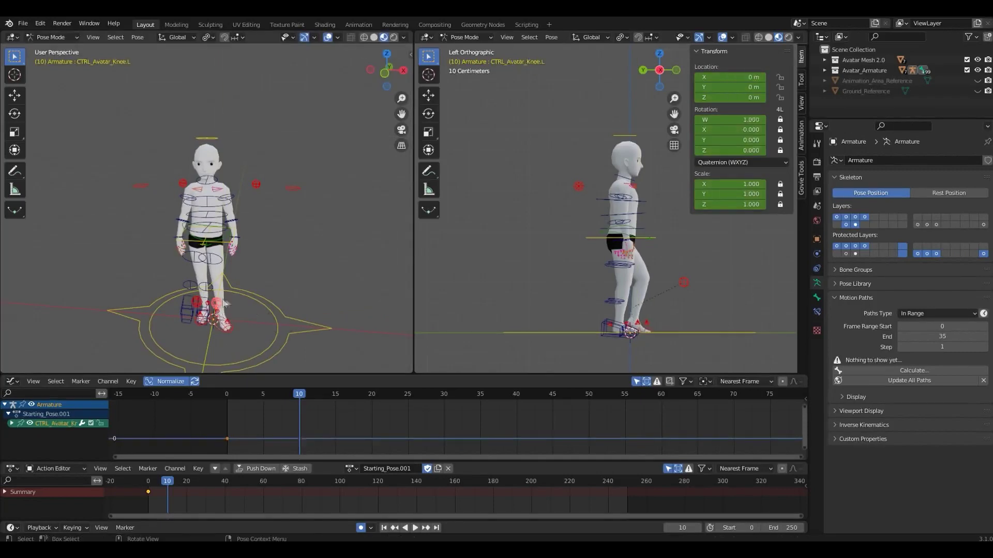
key("Escape")
key("ctrl+z")
- Go back to frame 0 and play the animation to review the leg movement
left_click_drag(287, 395, 222, 398)
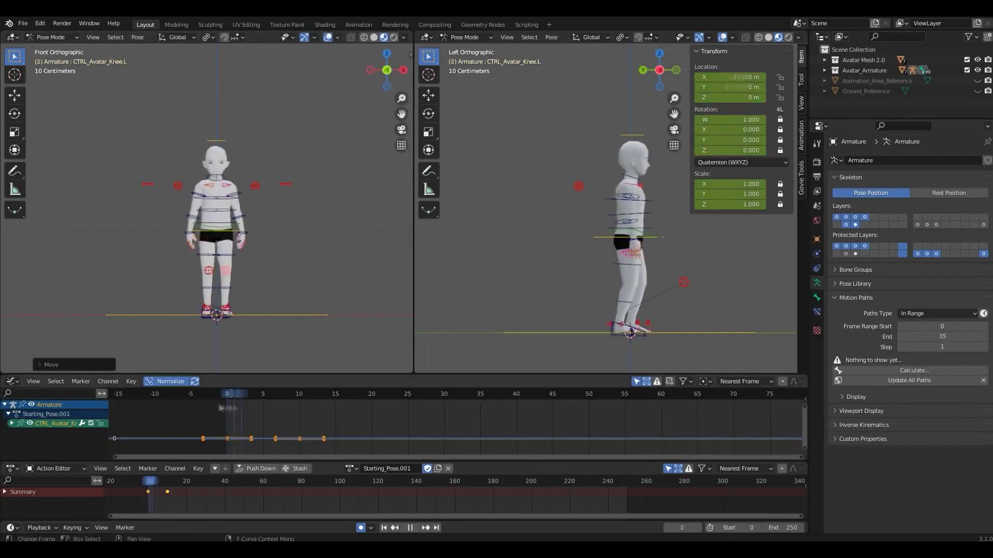
key("space")
key("Escape")
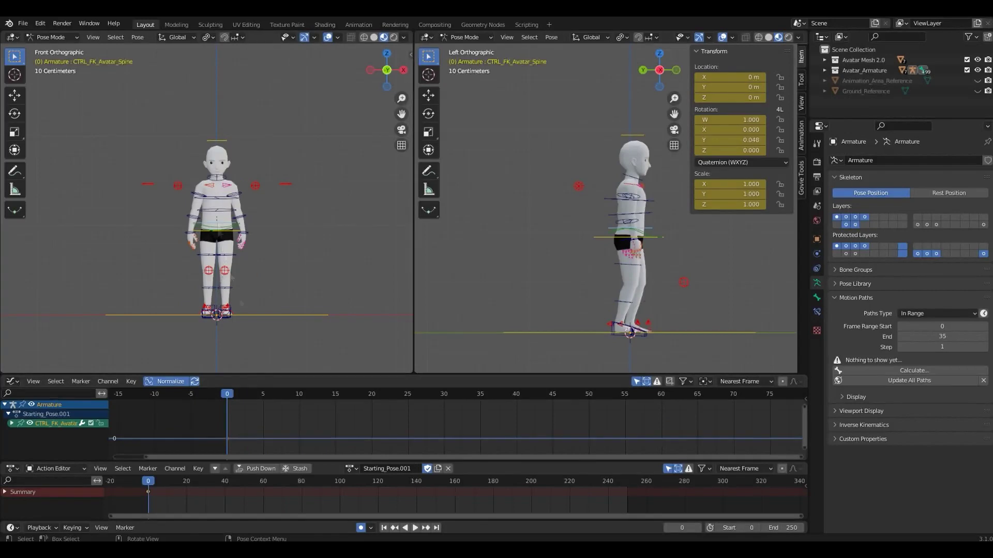
- Rotate the CTRL_FK_Avatar_Spine control about its local Y axis on frame 10 to twist the torso
left_click(230, 217)
key("r")
key("y")
key("y")
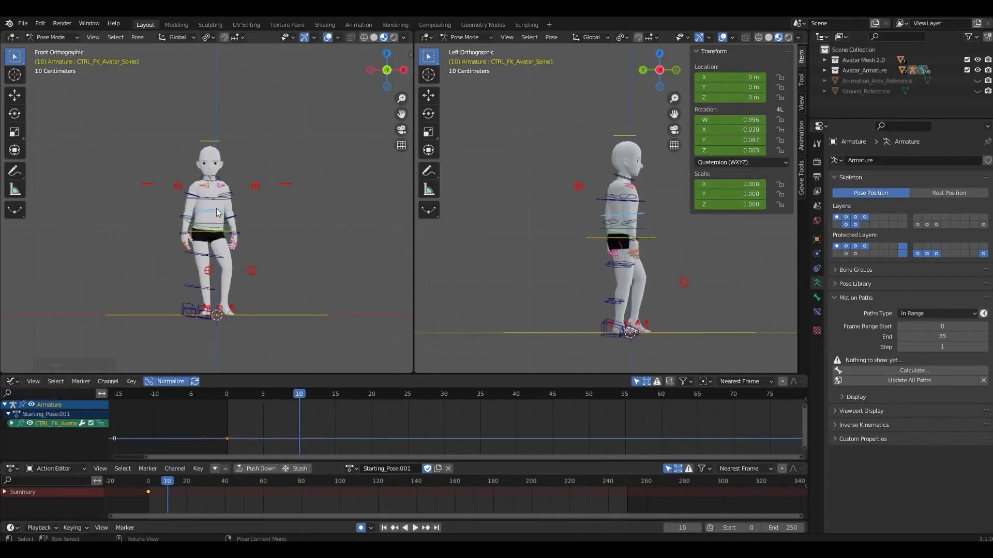
left_click(339, 237)
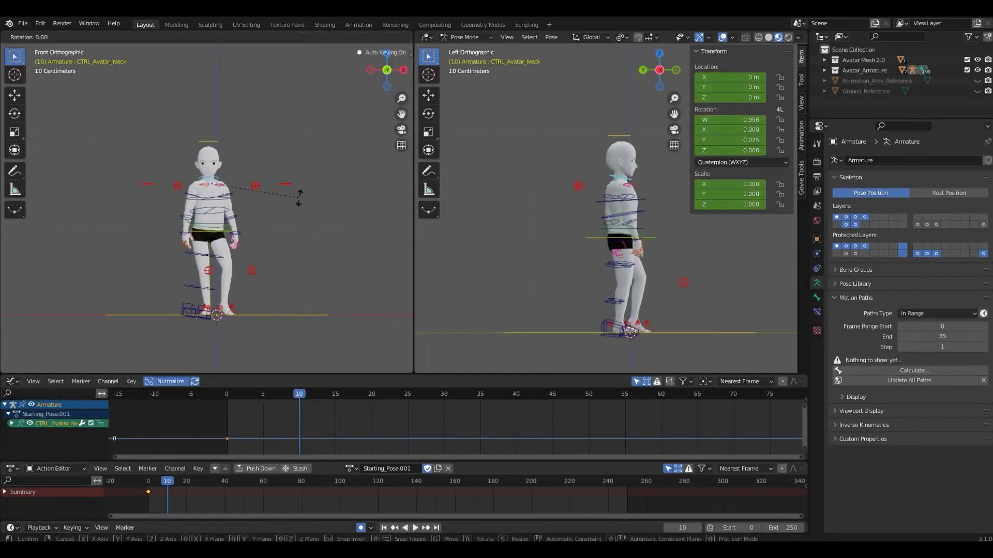
- Rotate the neck and head controls together and turn the CTRL_FK_Avatar_Spine1 control to lean the torso on frame 10
left_click(208, 179)
key("r")
key("Escape")
key("ctrl+z")
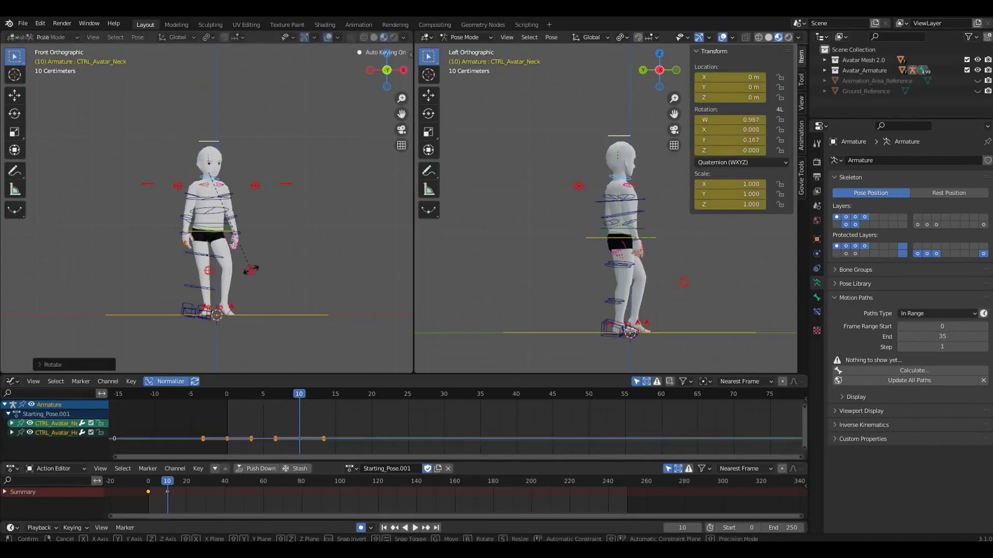
key("r")
left_click(326, 253)
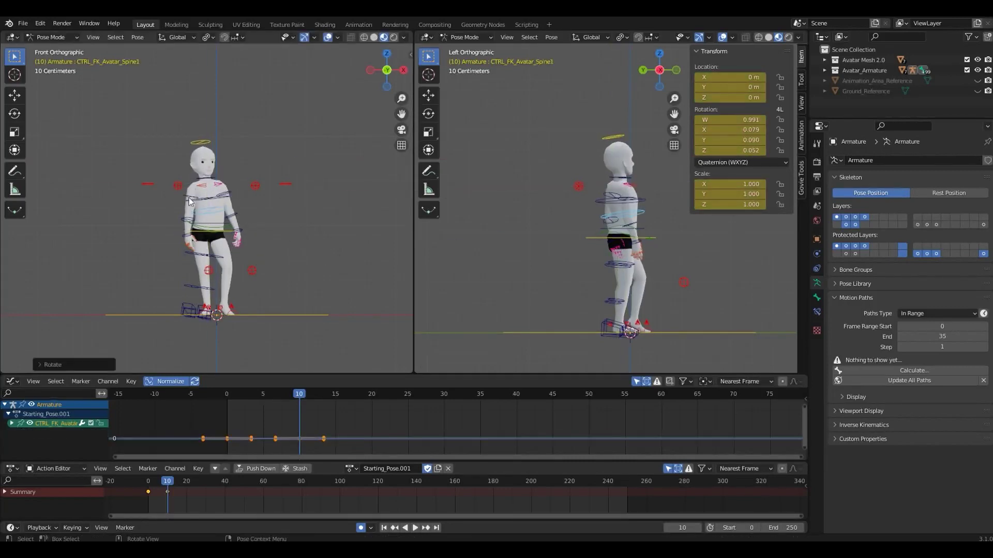
key("space")
key("space")
- Swing the right upper-arm control outward and bend the right forearm about its local X axis
left_click(192, 207)
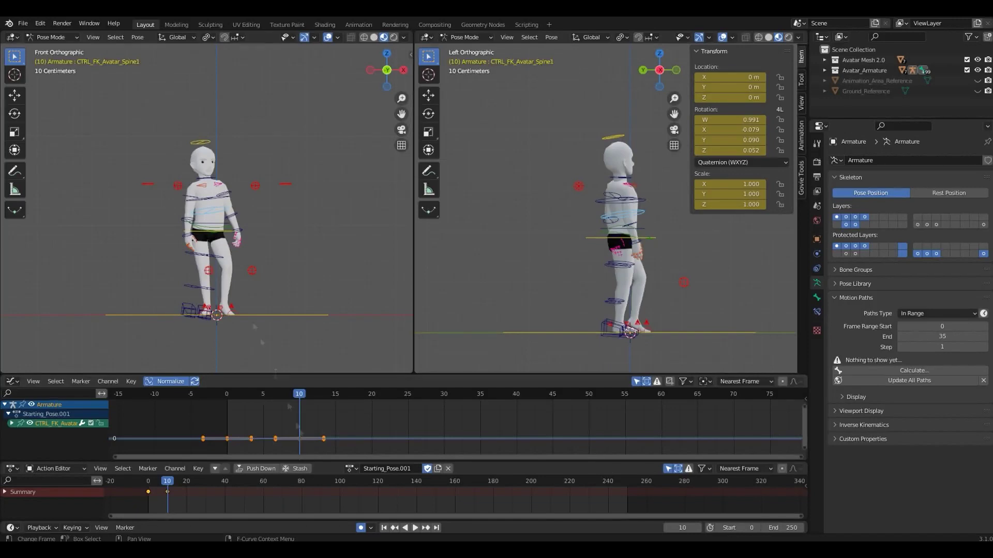
key("r")
left_click(283, 263)
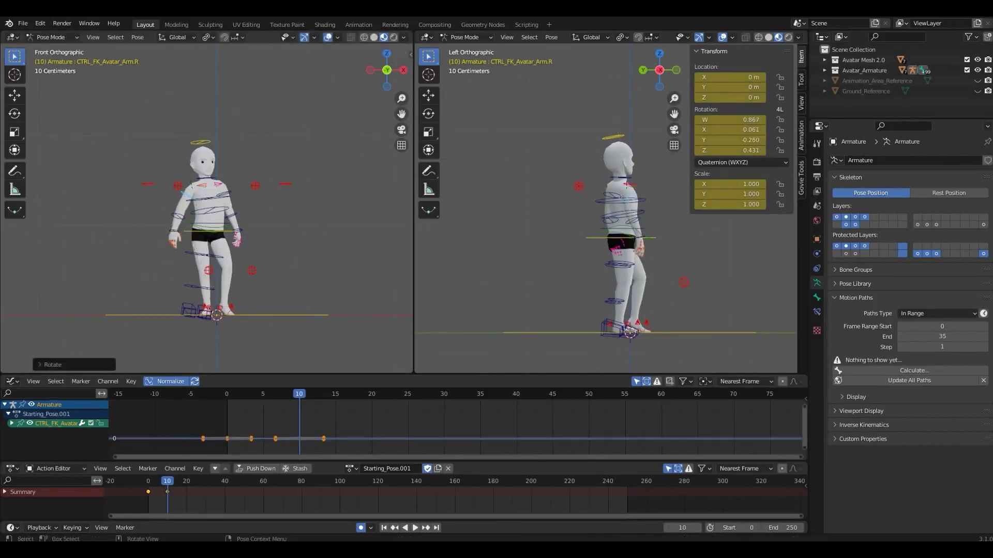
left_click(187, 228)
key("r")
key("x")
key("x")
left_click(282, 232)
- Adjust the right upper-arm control with a free rotation followed by a rotation about its local X axis
left_click(192, 207)
key("r")
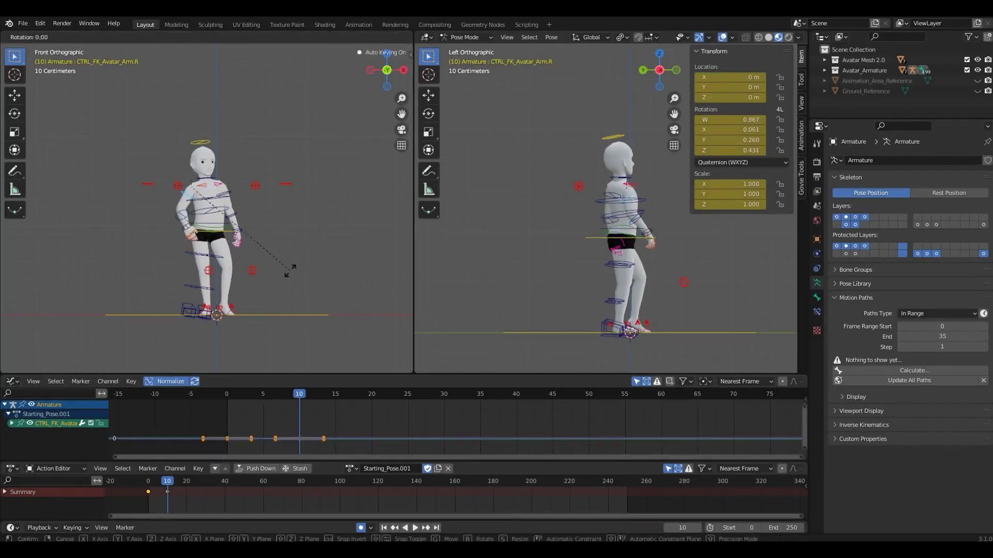
left_click(265, 249)
key("r")
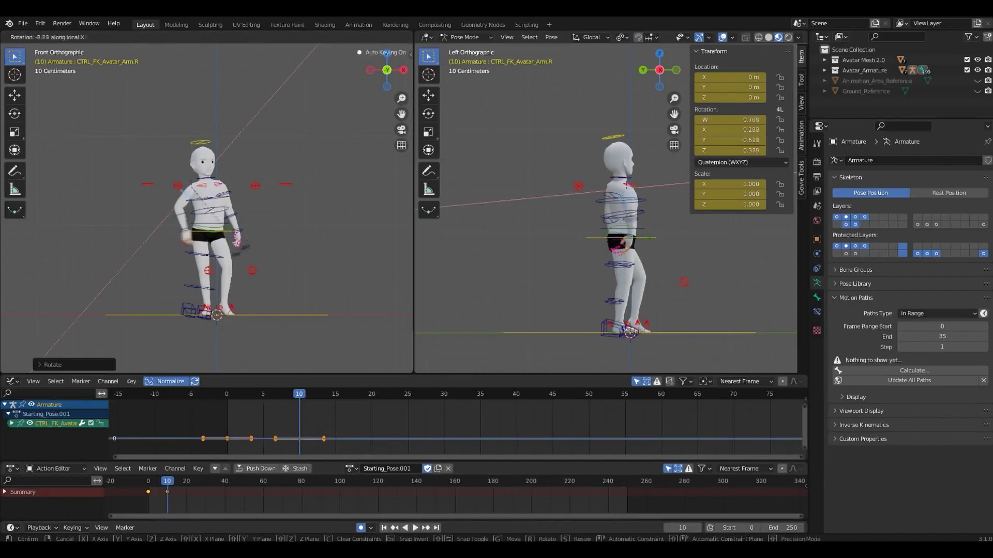
left_click(243, 222)
left_click(183, 233)
key("r")
left_click(259, 285)
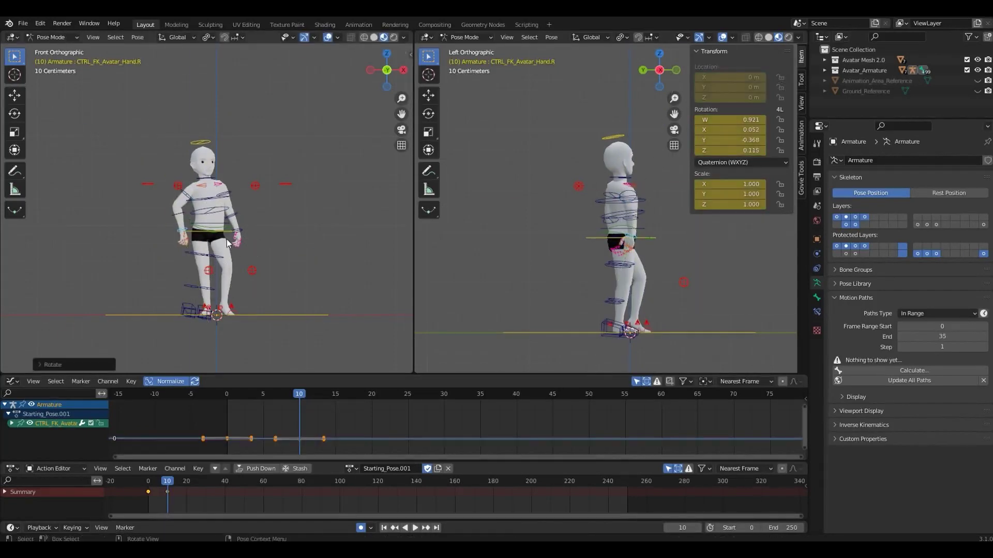
key("ctrl+z")
key("ctrl+z")
- Rotate the right upper-arm control once more to place the right hand by the hip on frame 10
key("r")
left_click(277, 282)
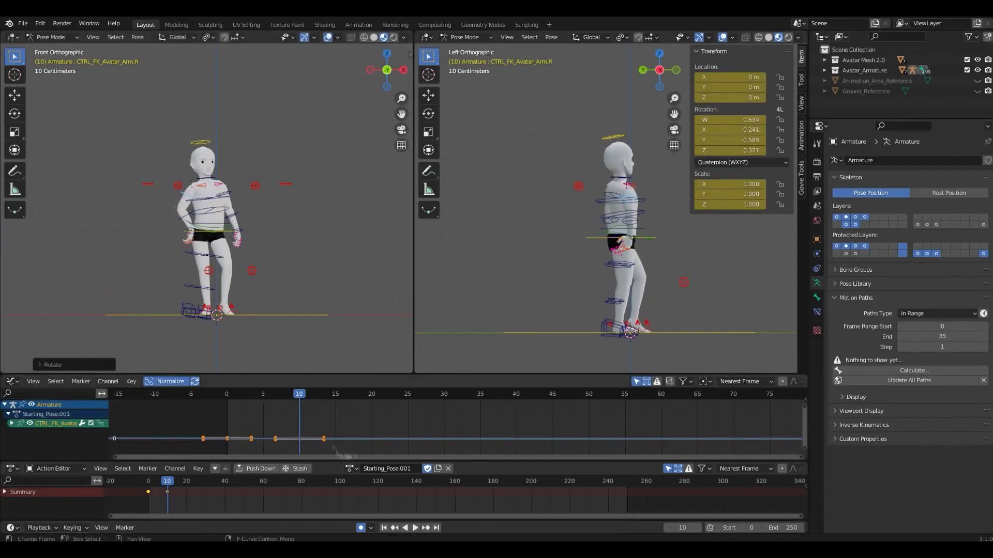
left_click(221, 439)
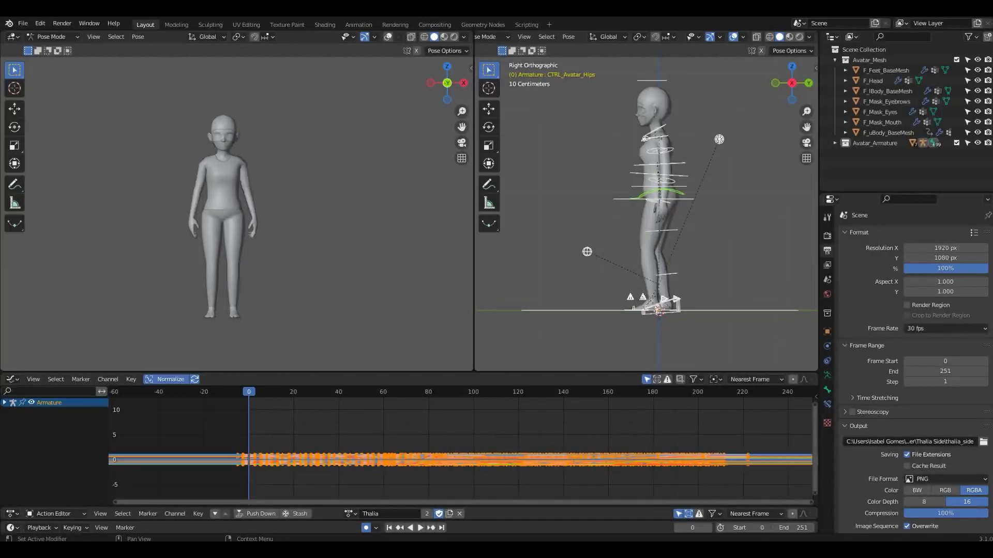
- Load the Thalia.009 action on the armature and switch back to the Thalia action
left_click(351, 515)
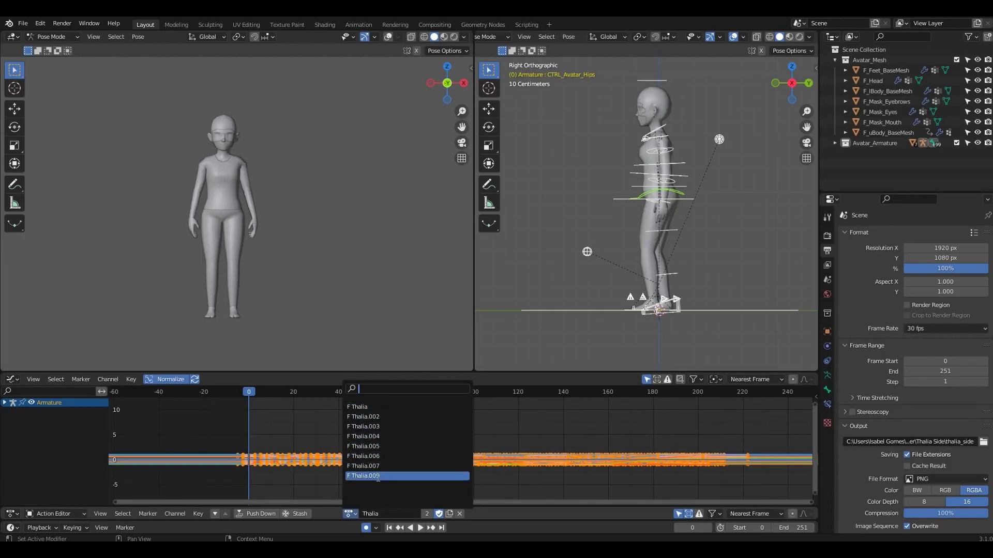
left_click(417, 475)
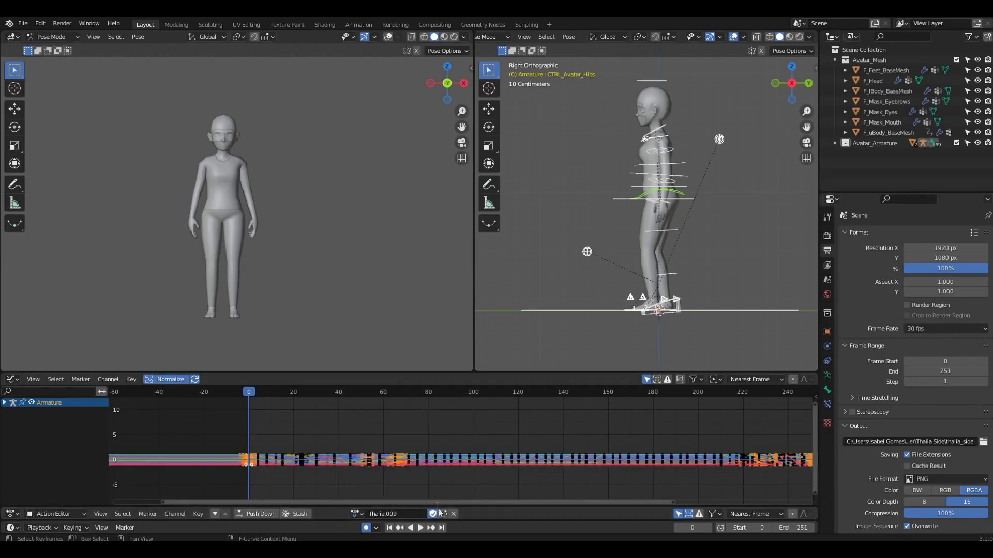
left_click(358, 518)
left_click(408, 407)
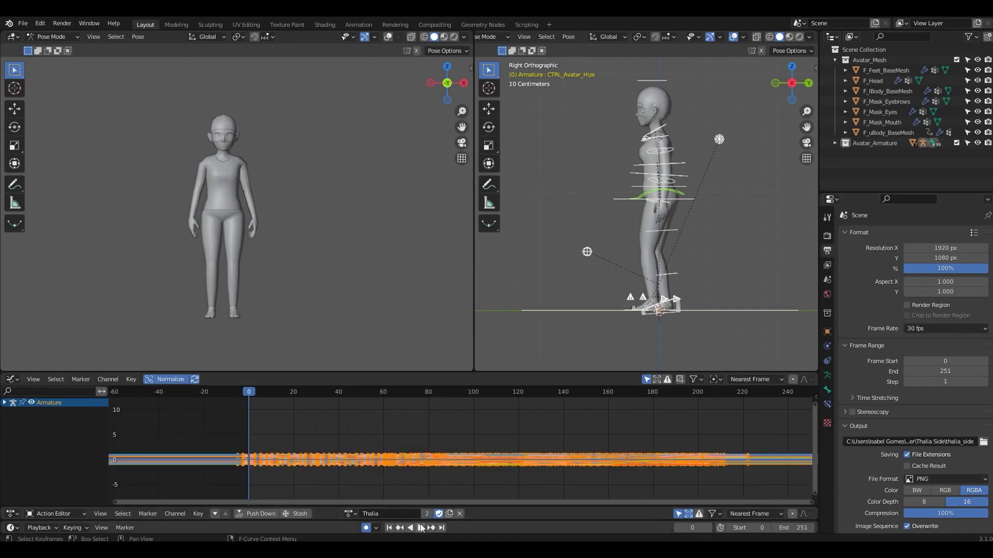
- Play the Thalia action and compare it with other versions such as Thalia.004 and Thalia.006 by switching actions during playback
left_click(421, 527)
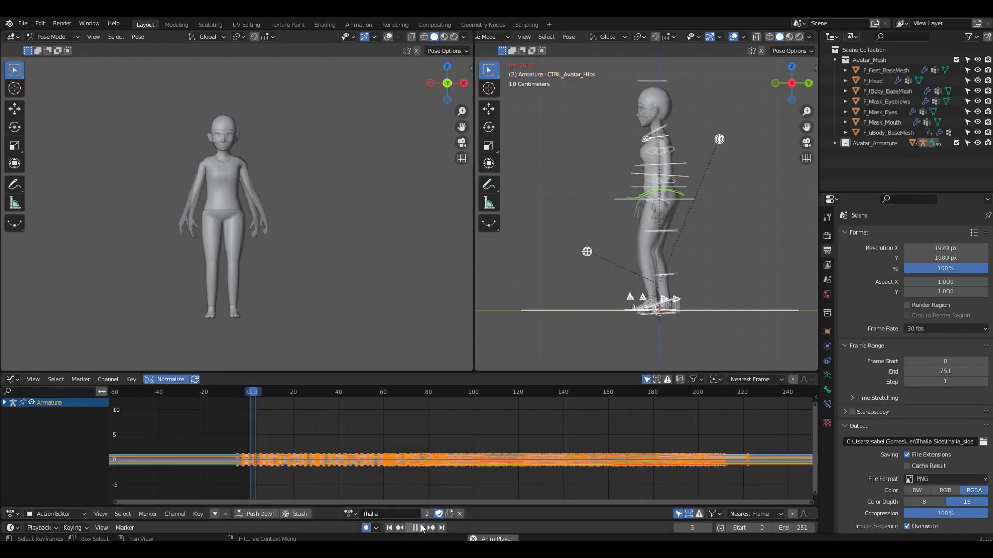
left_click(350, 513)
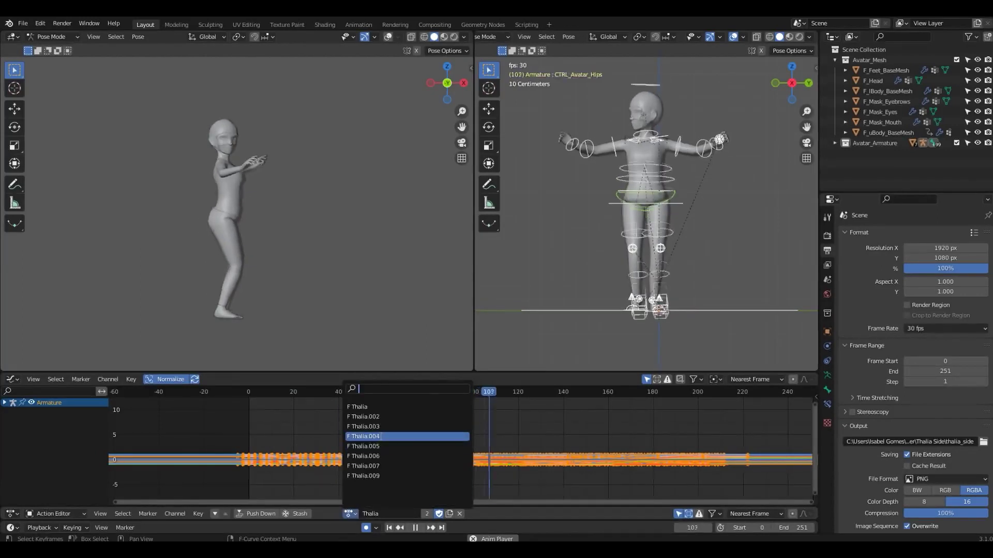
left_click(380, 436)
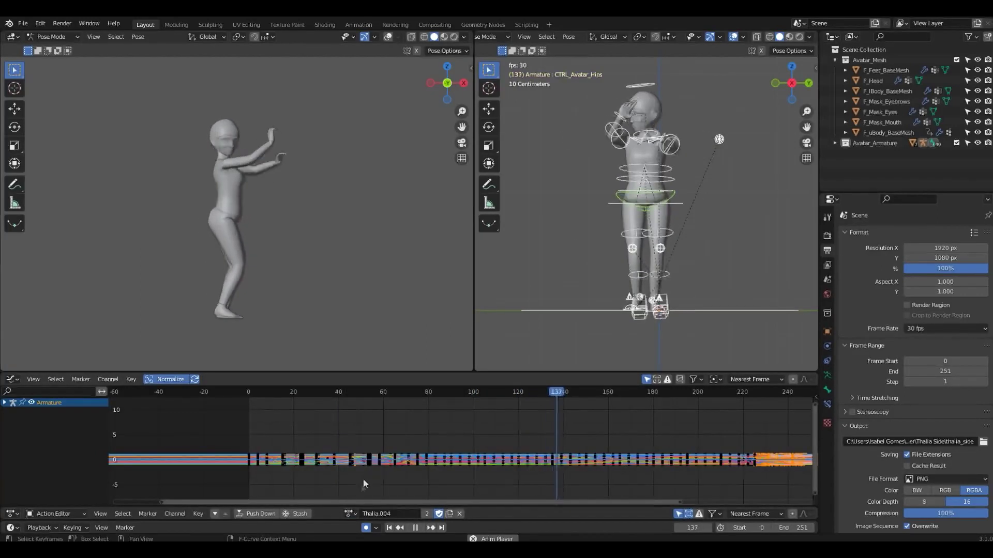
left_click(351, 514)
left_click(380, 458)
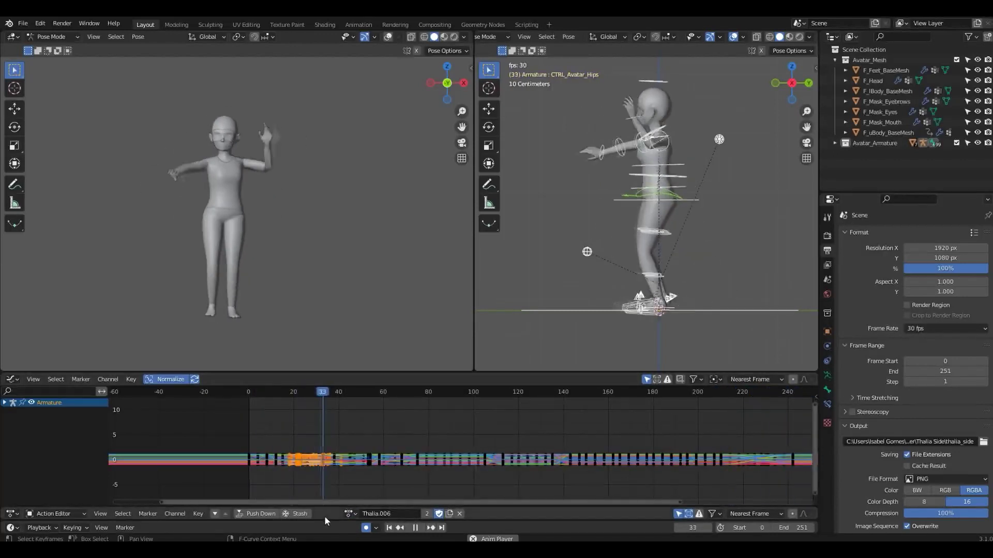
left_click(352, 514)
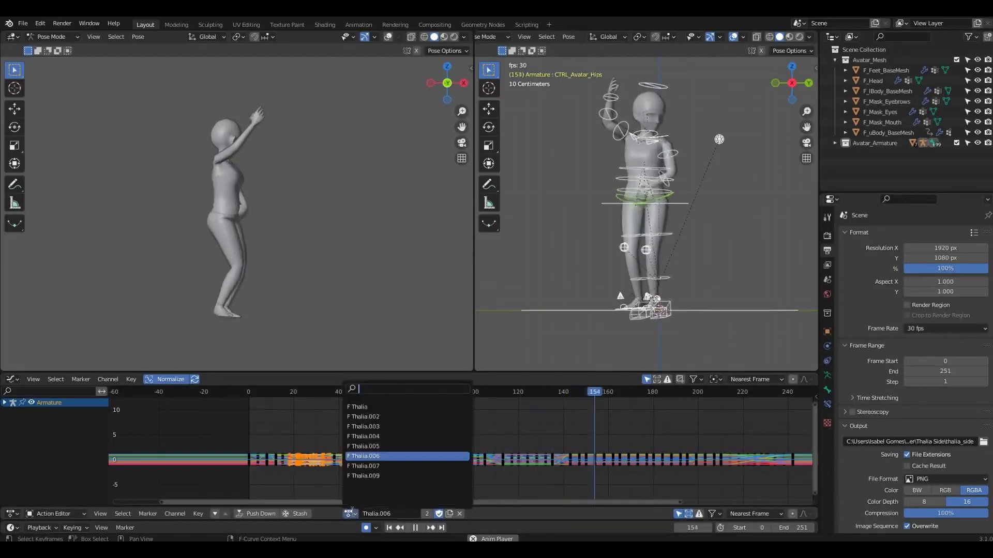
left_click(371, 473)
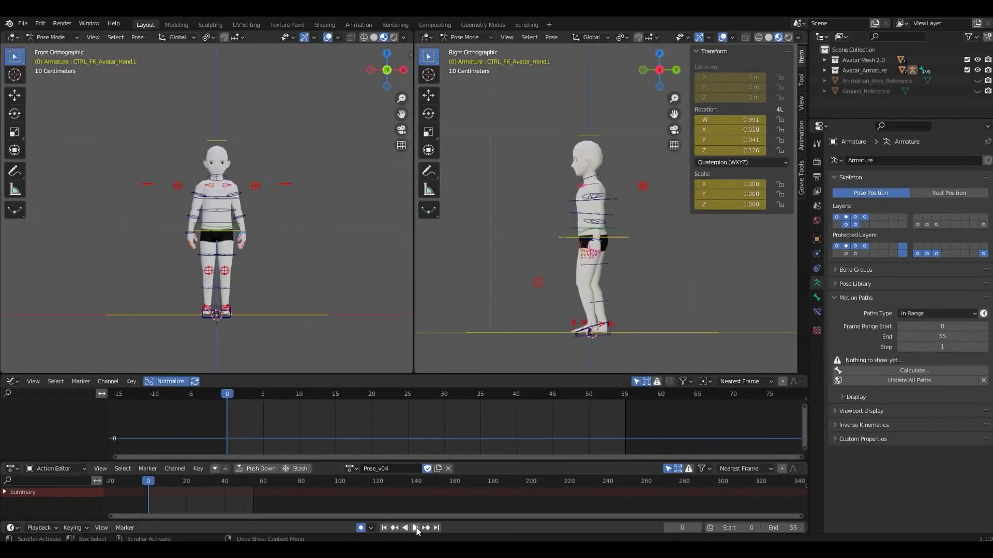
- Play the Pose_v04 action to review the motion and pause it at frame 38
left_click(416, 527)
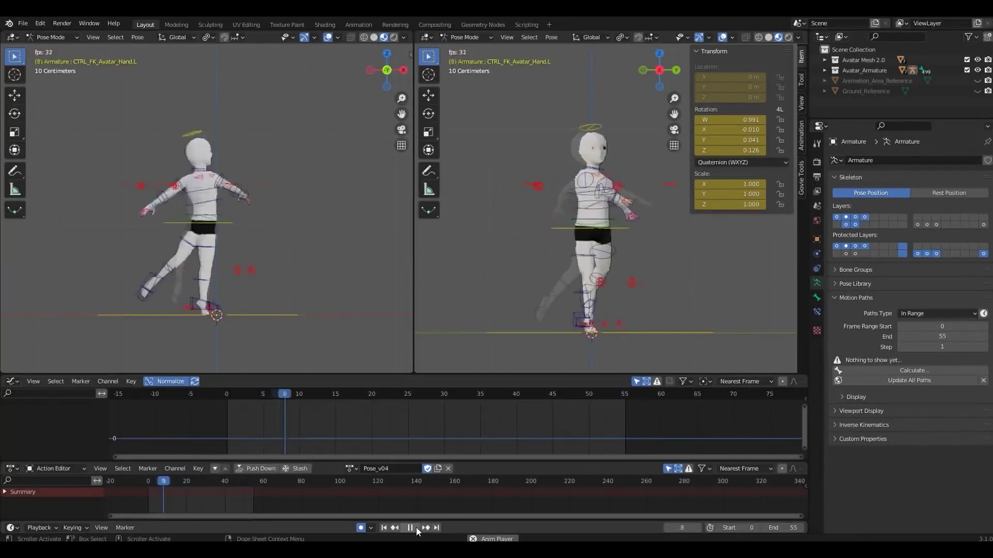
left_click(416, 528)
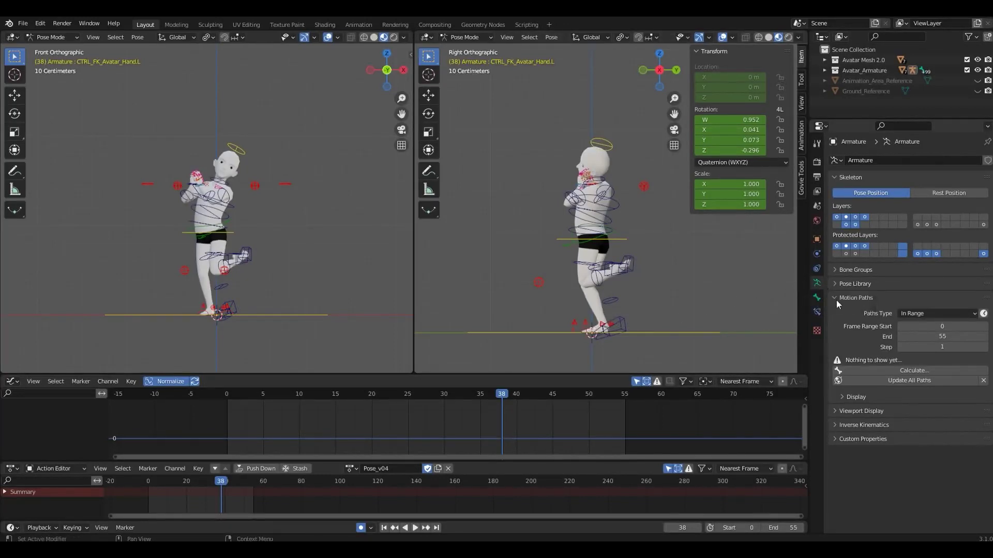
- Select the raised foot and the hand controls and calculate their motion paths for frames 0 to 55 with the bake location at Heads
left_click(631, 262)
left_click(191, 183, "shift")
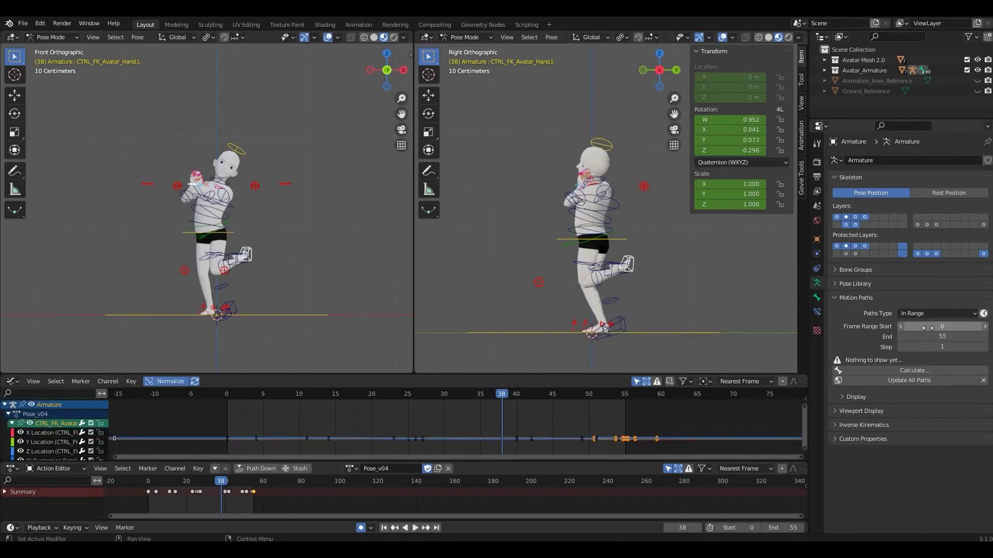
left_click(893, 369)
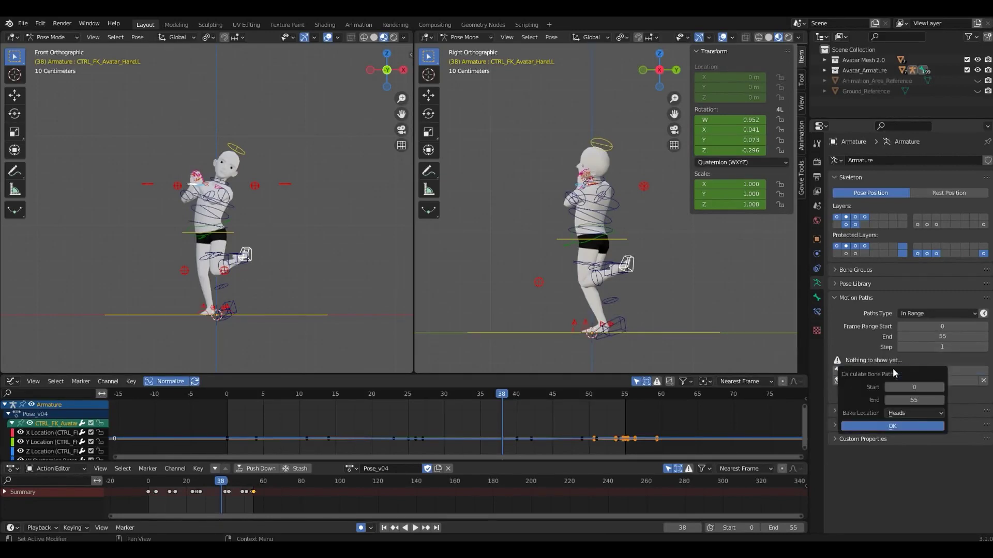
left_click(881, 430)
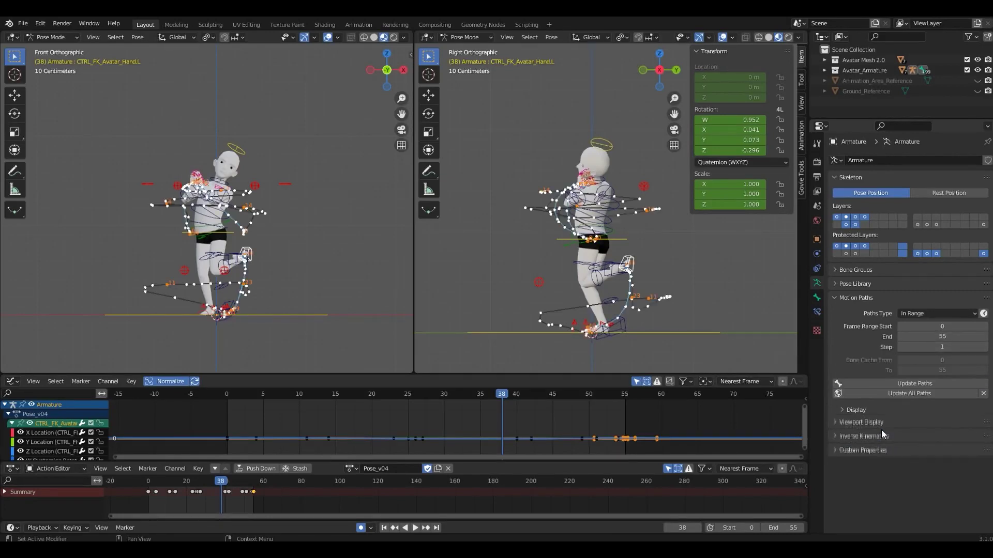
- Play the animation to inspect the hand and foot arcs from above, clear all motion paths and return to the front view
left_click(415, 527)
middle_click_drag(128, 306, 390, 50)
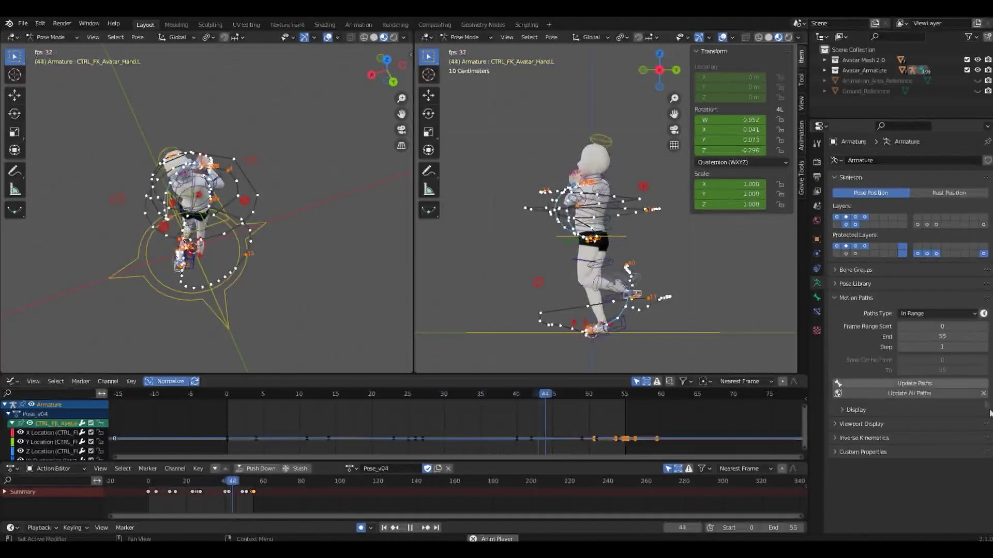
left_click(983, 394)
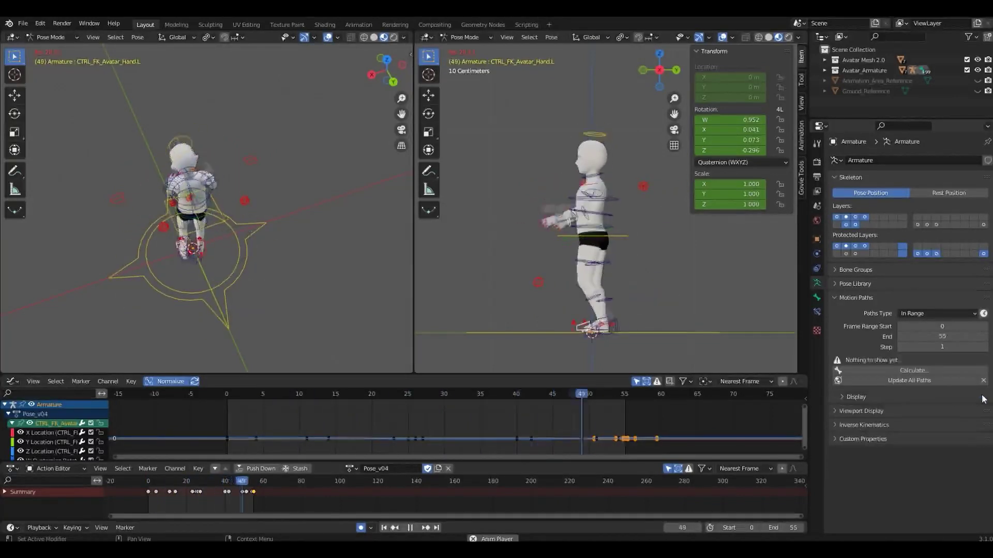
middle_click_drag(259, 298, 266, 276)
key("KP_1")
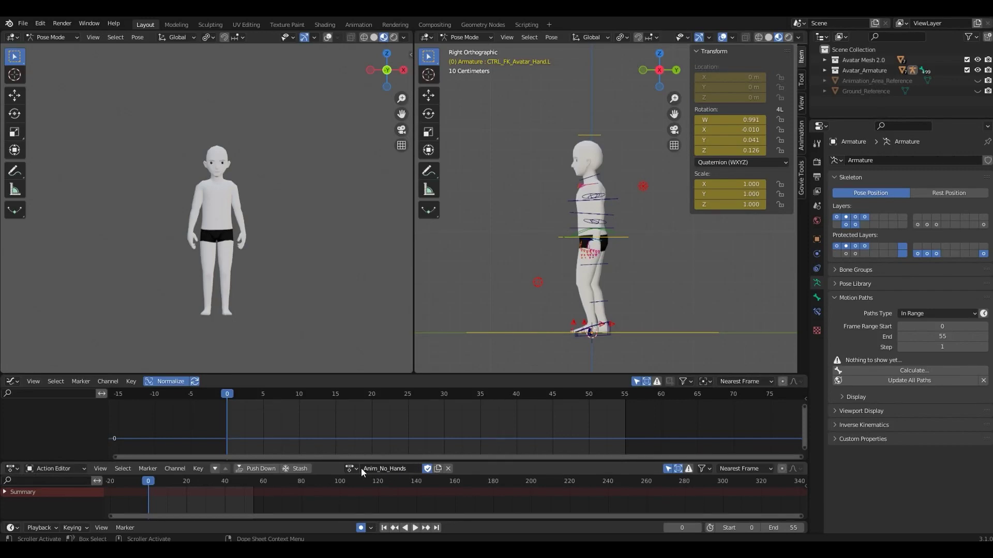
- Play the Anim_No_Hands action and switch to Anim_Hands during playback to compare the two versions
left_click(414, 528)
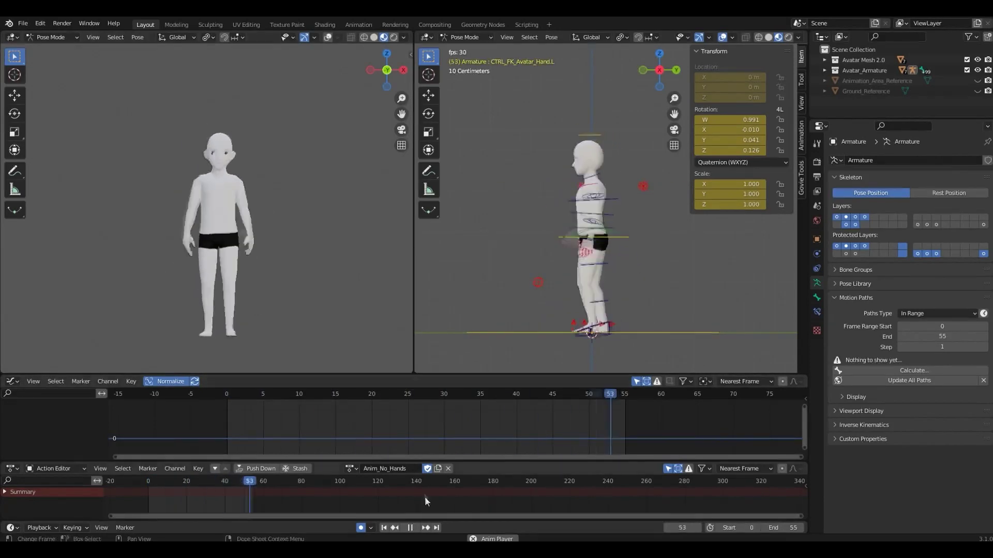
left_click(353, 467)
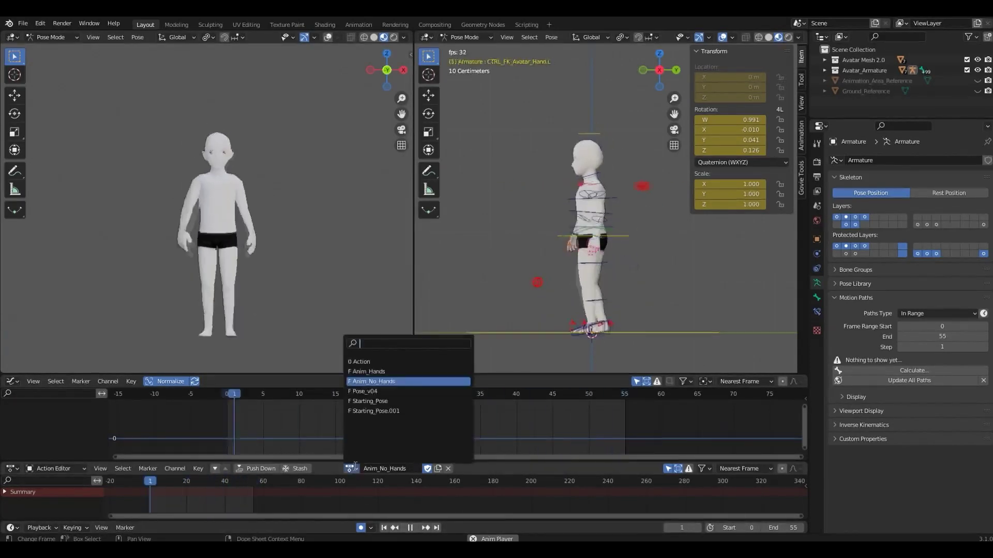
left_click(384, 371)
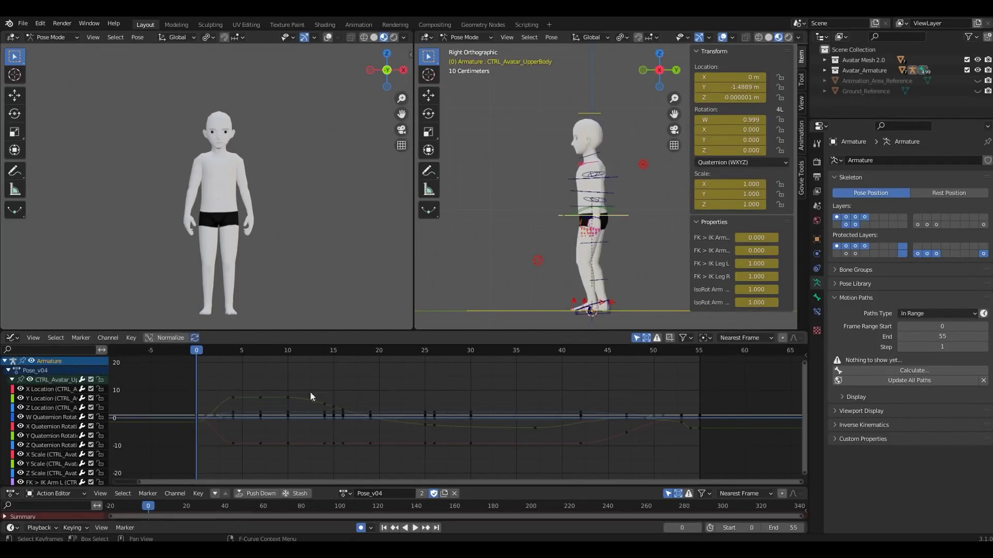
- Delete the upper-body control's extra keyframe clusters around frames 14 to 16 and 25 to 26 from the Pose_v04 curves
left_click_drag(309, 389, 353, 457)
key("Delete")
left_click_drag(411, 393, 447, 460)
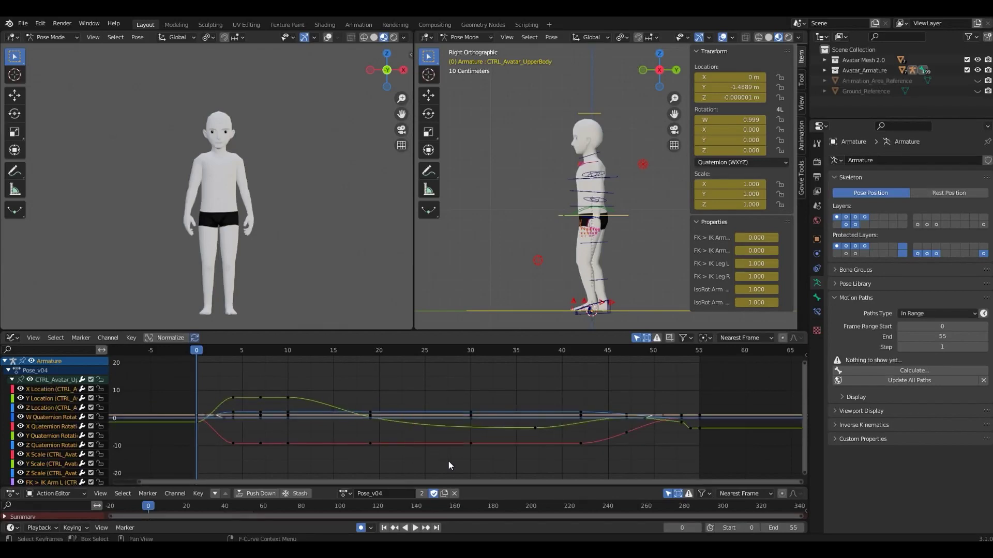
- Play back the edited Pose_v04 action and the avatar's walking animation in the other scene
left_click(415, 527)
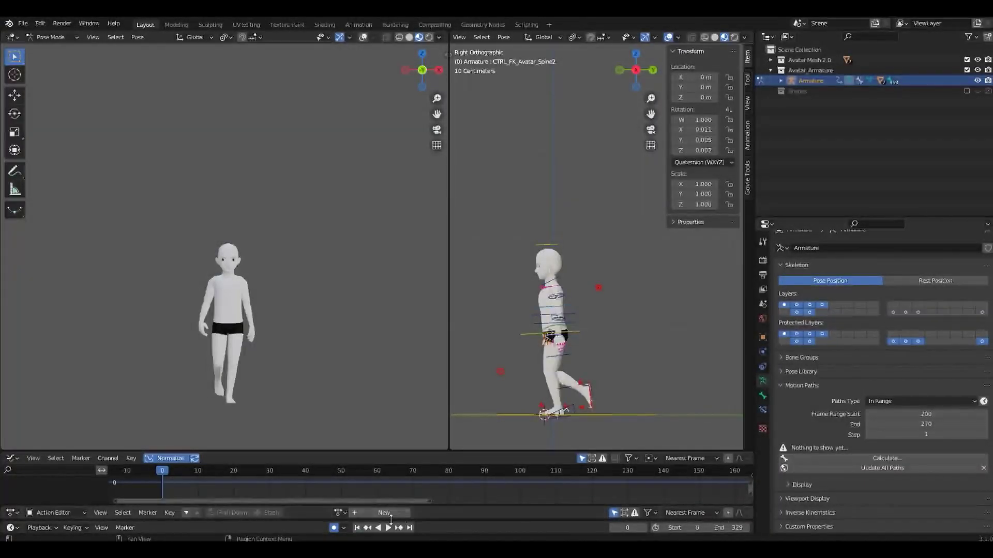
left_click(388, 527)
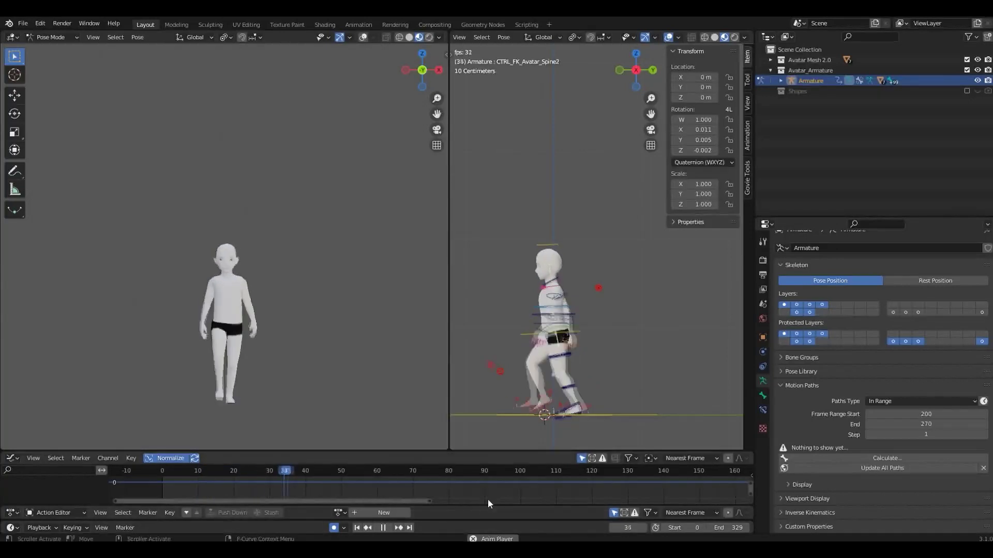